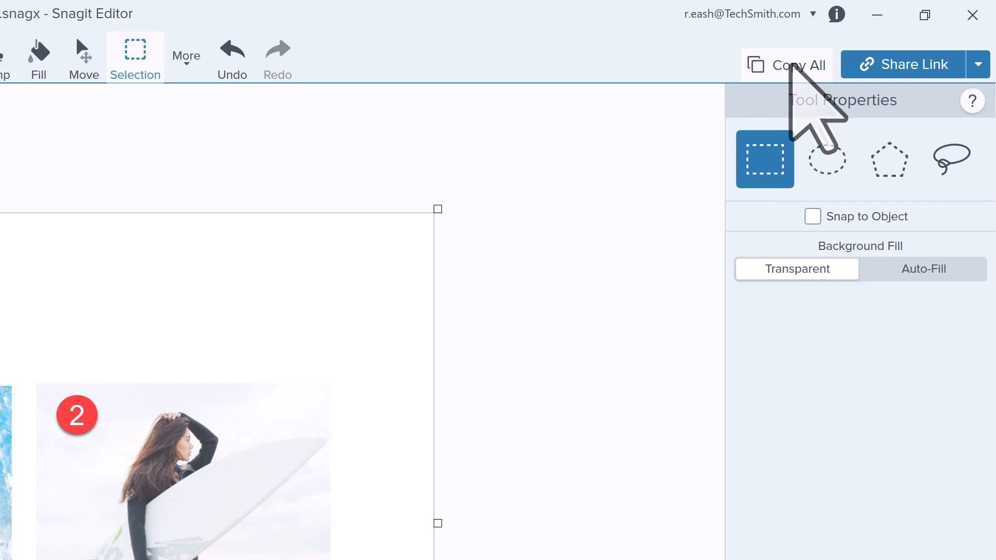
Copy the whole image capture to the clipboard, then upload it via Share Link
{"action": "left_click", "coordinate": [792, 67]}
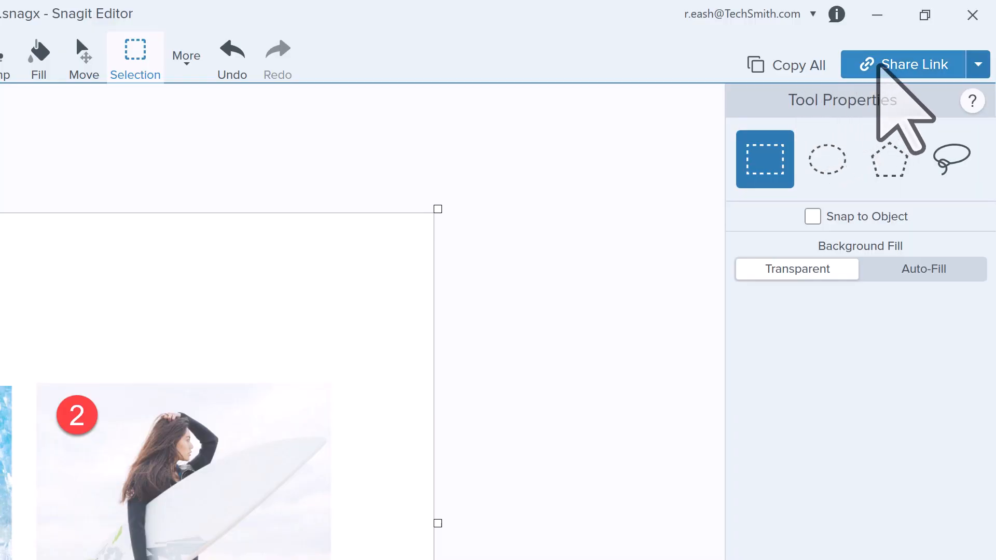
{"action": "left_click", "coordinate": [903, 65]}
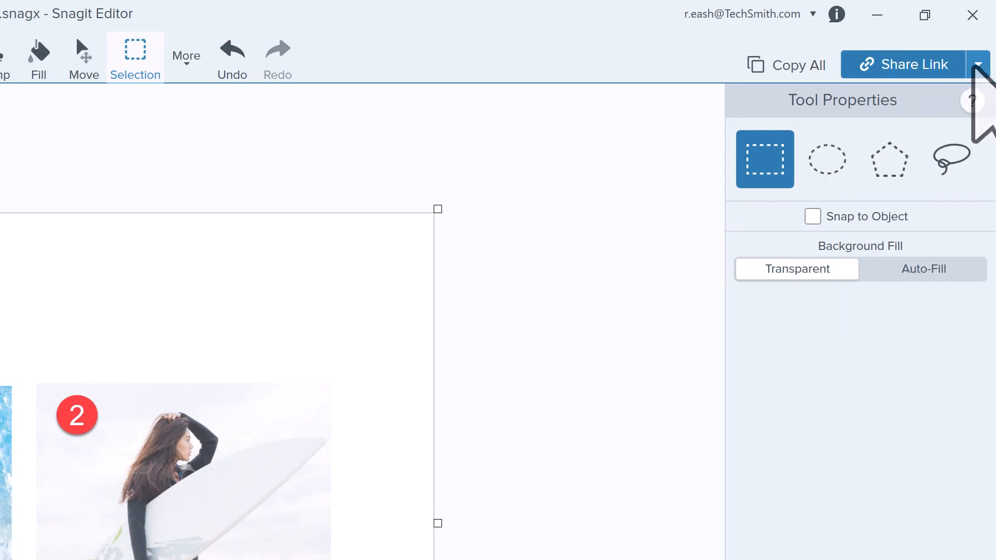
Send the capture into PowerPoint as slide 2, then bring up PowerPoint's sharing Options..
{"action": "left_click", "coordinate": [977, 64]}
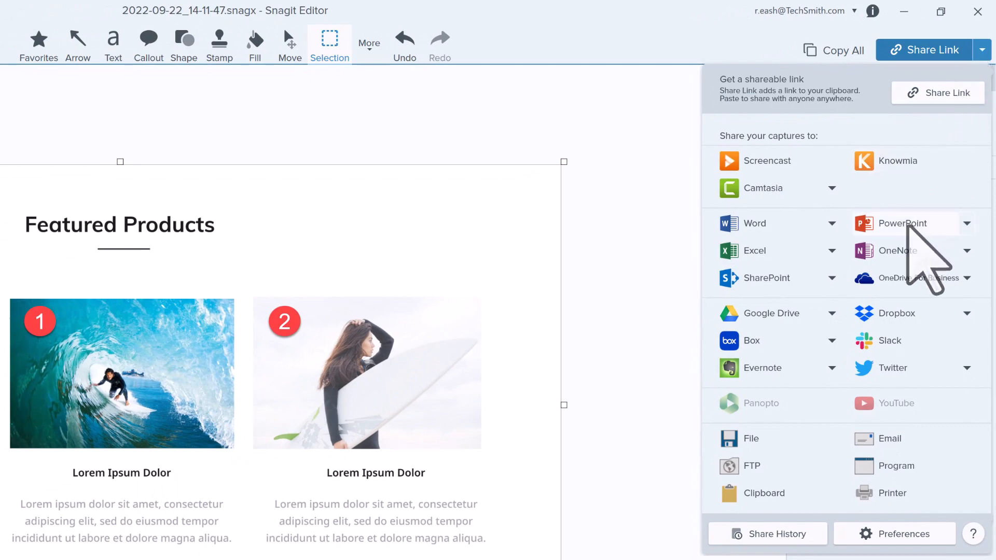
{"action": "left_click", "coordinate": [903, 224]}
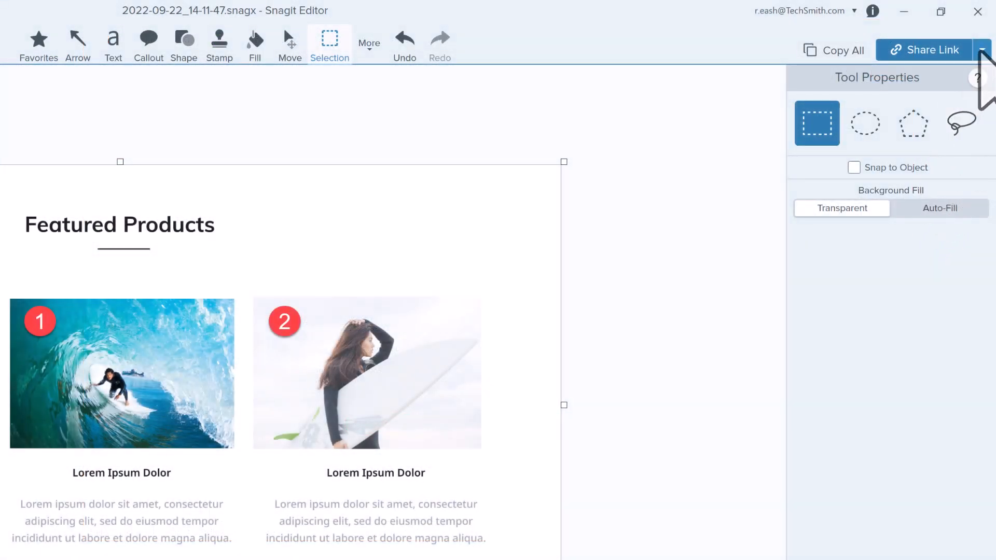
{"action": "left_click", "coordinate": [982, 49]}
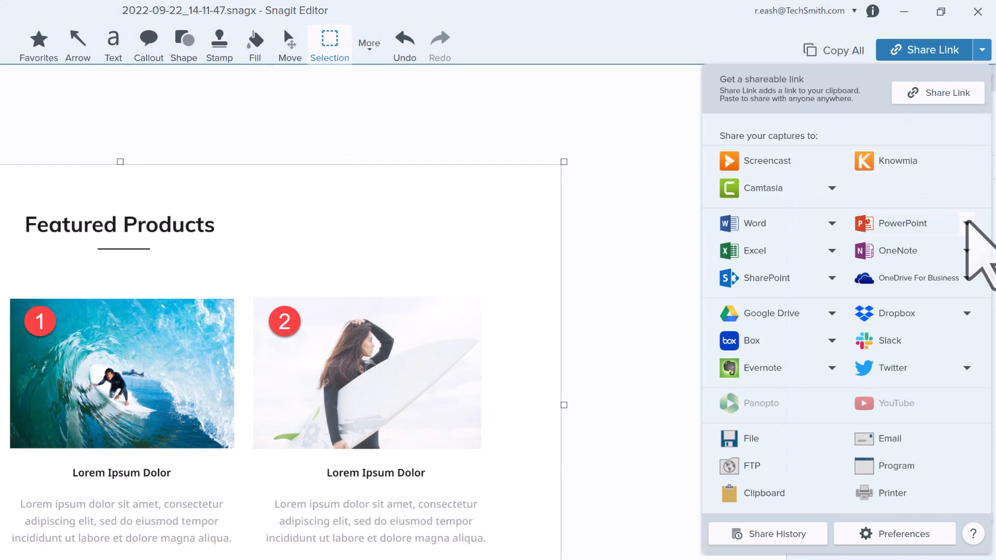
{"action": "left_click", "coordinate": [967, 224]}
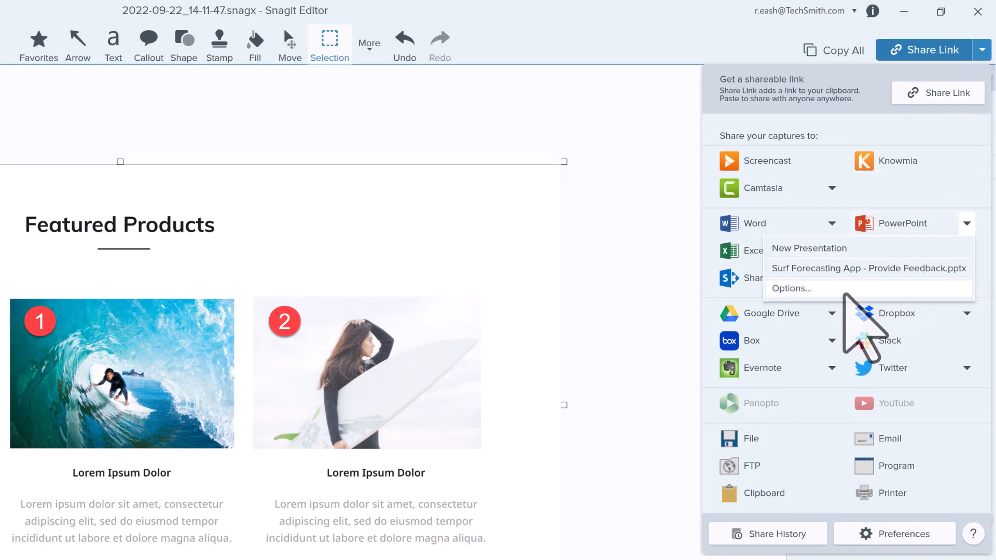
{"action": "left_click", "coordinate": [845, 292]}
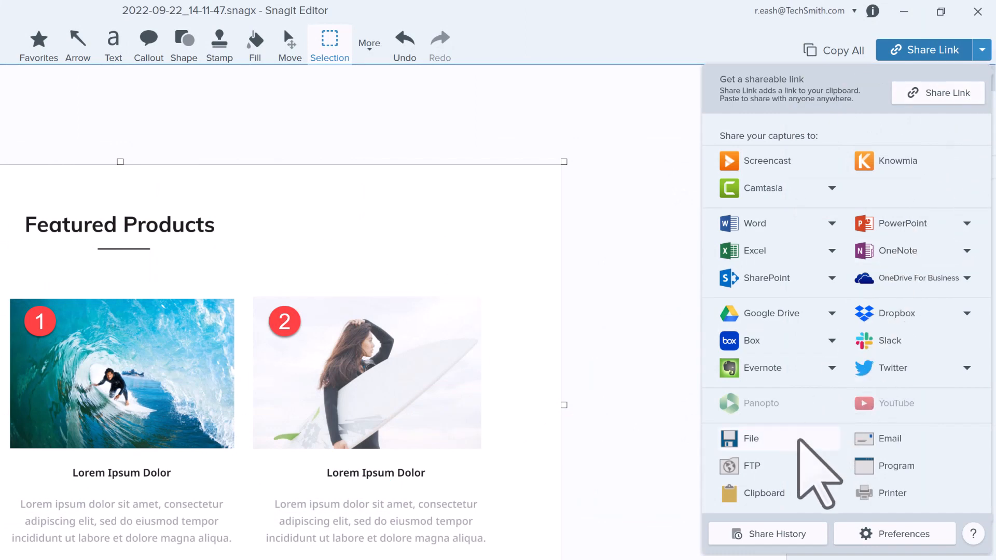
Share the image capture to File and review the Save as type list (PNG and others)
{"action": "left_click", "coordinate": [802, 445]}
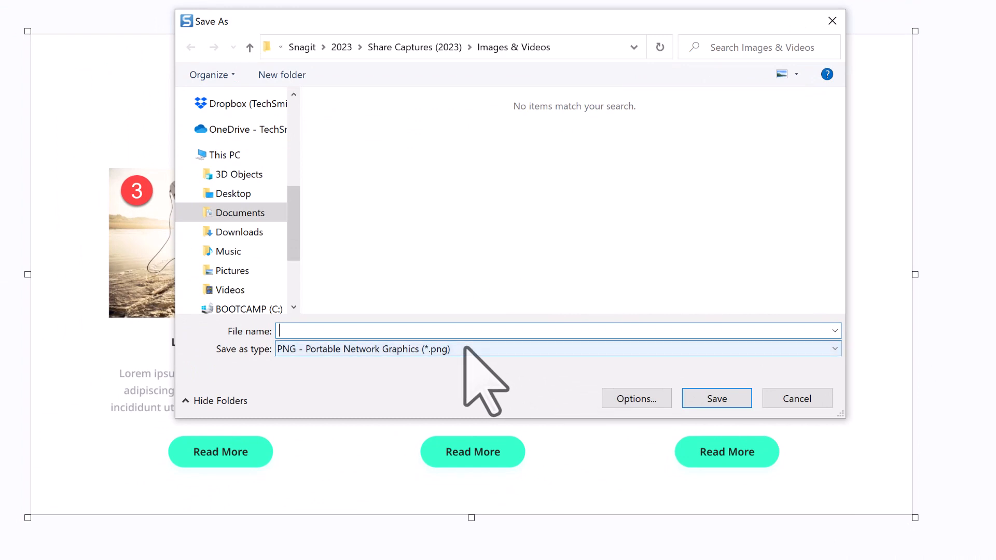
{"action": "left_click", "coordinate": [467, 349]}
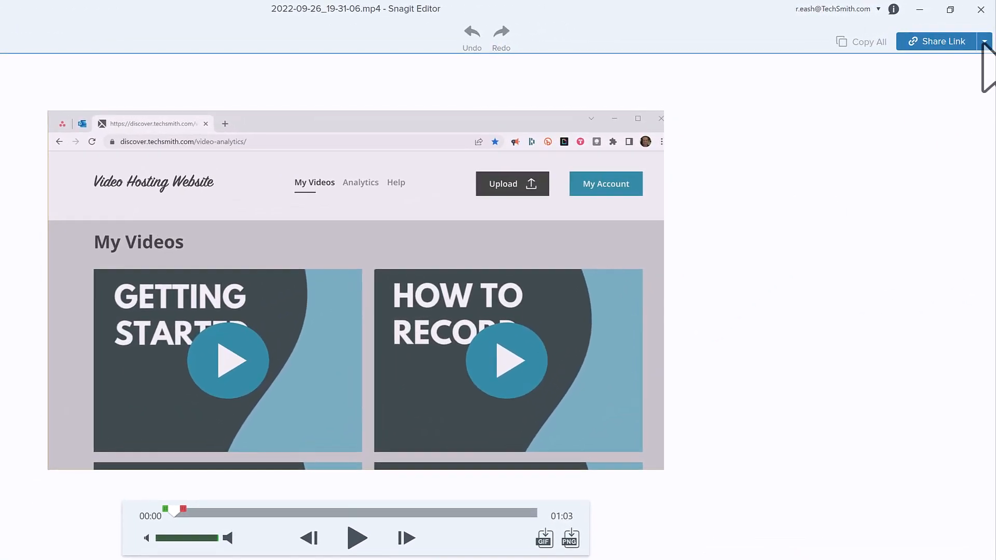
Share the video capture to File as an MP4, then return to the share destinations list
{"action": "left_click", "coordinate": [985, 41]}
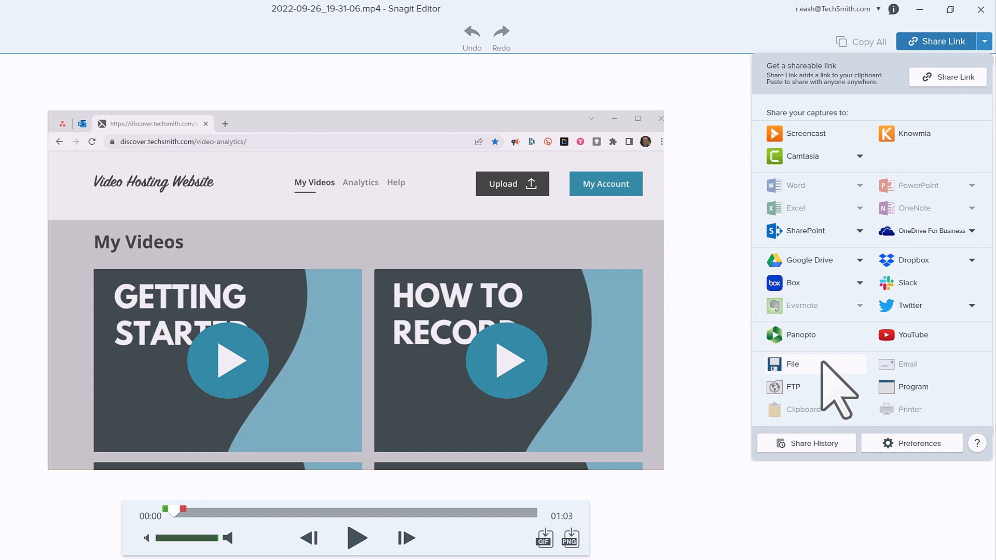
{"action": "left_click", "coordinate": [792, 364]}
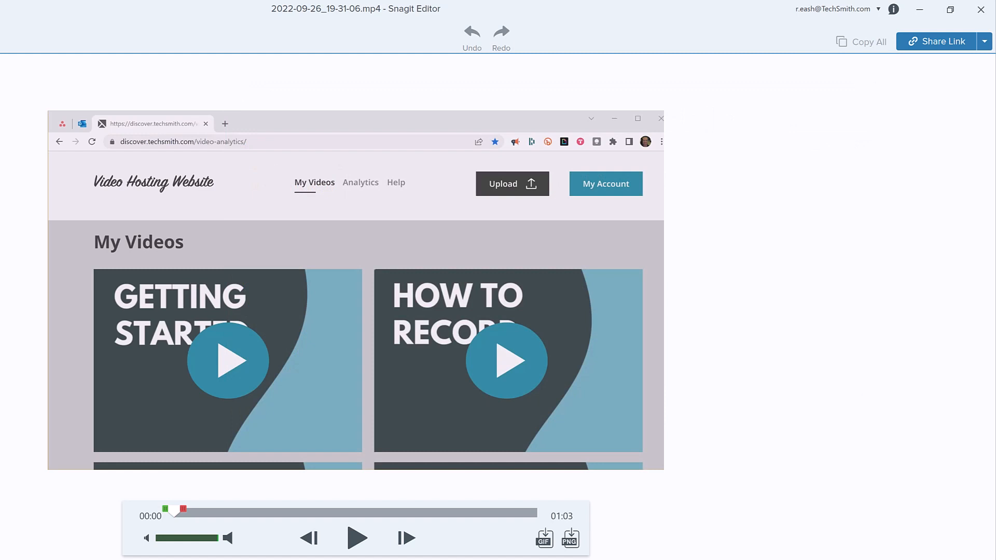
{"action": "left_click", "coordinate": [984, 43]}
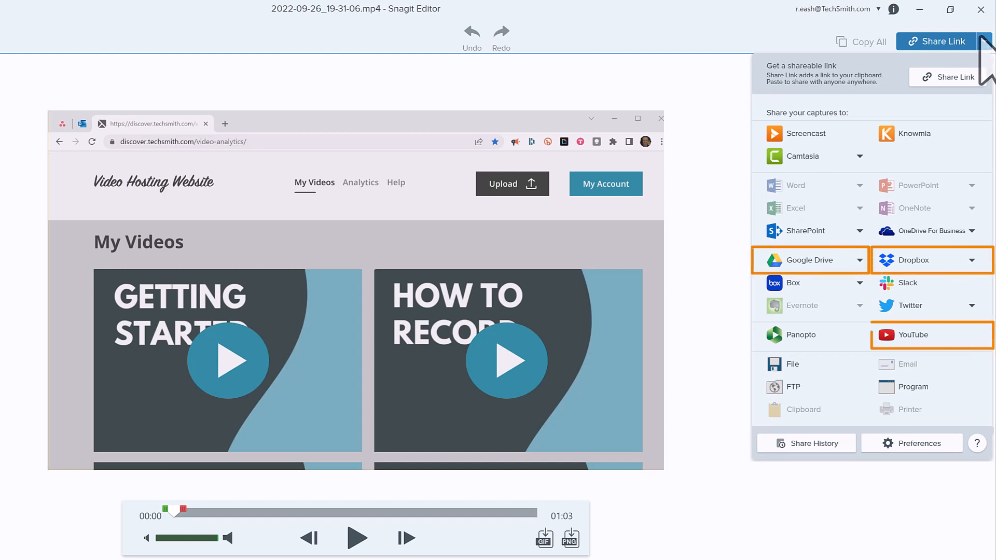
Upload the video to Screencast and paste its link into the Presentation Introduction email body
{"action": "left_click", "coordinate": [831, 136]}
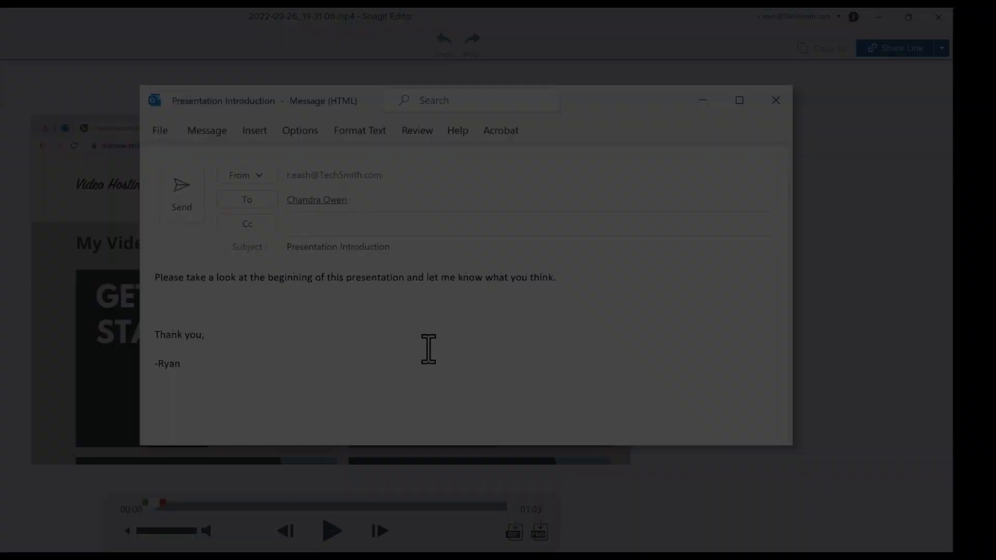
{"action": "key", "text": "ctrl+v"}
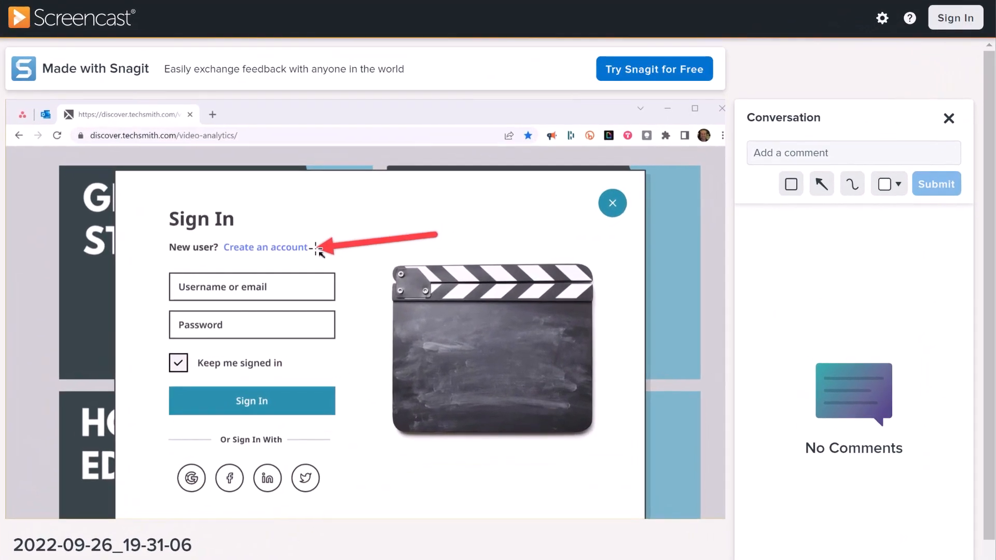
Draw a red rectangle annotation around the Username and Password fields in the Screencast player
{"action": "left_click_drag", "start_coordinate": [161, 265], "coordinate": [352, 354]}
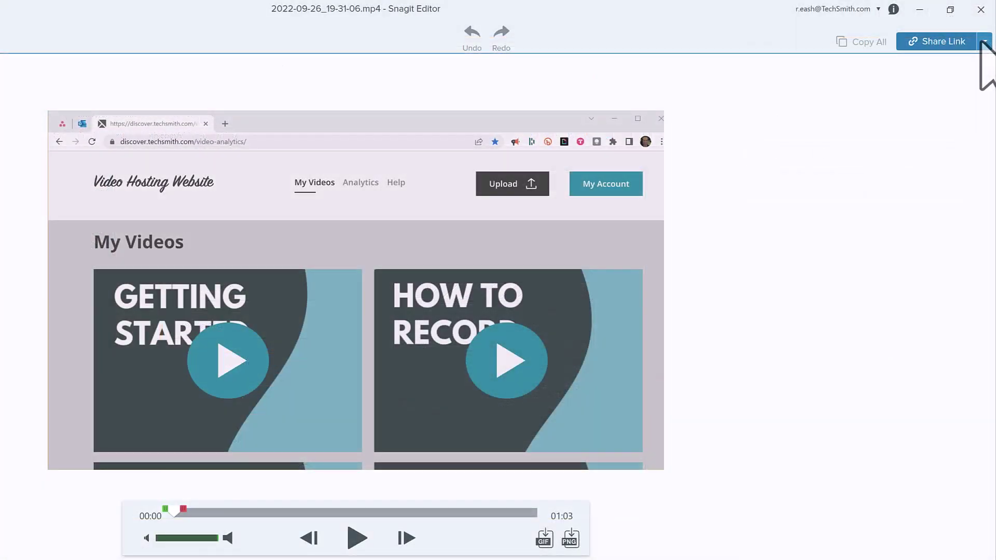
{"action": "left_click", "coordinate": [984, 41]}
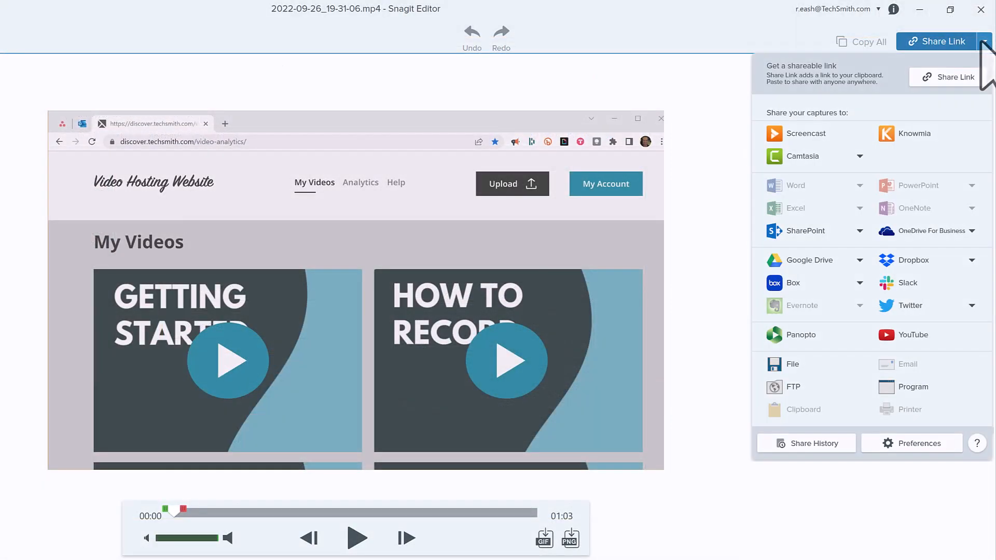
Show Share History listing past cloud shares with the latest Screencast upload on top
{"action": "left_click", "coordinate": [818, 443]}
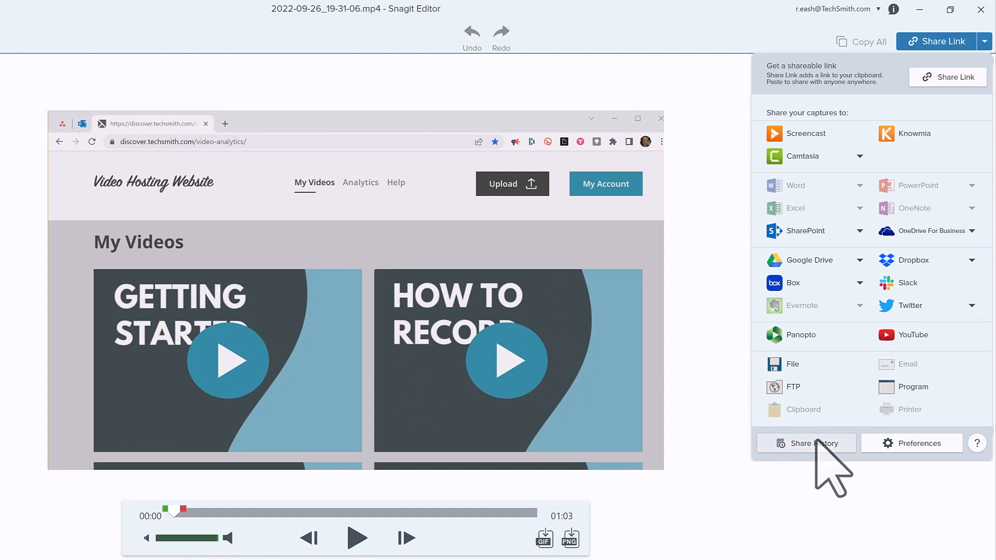